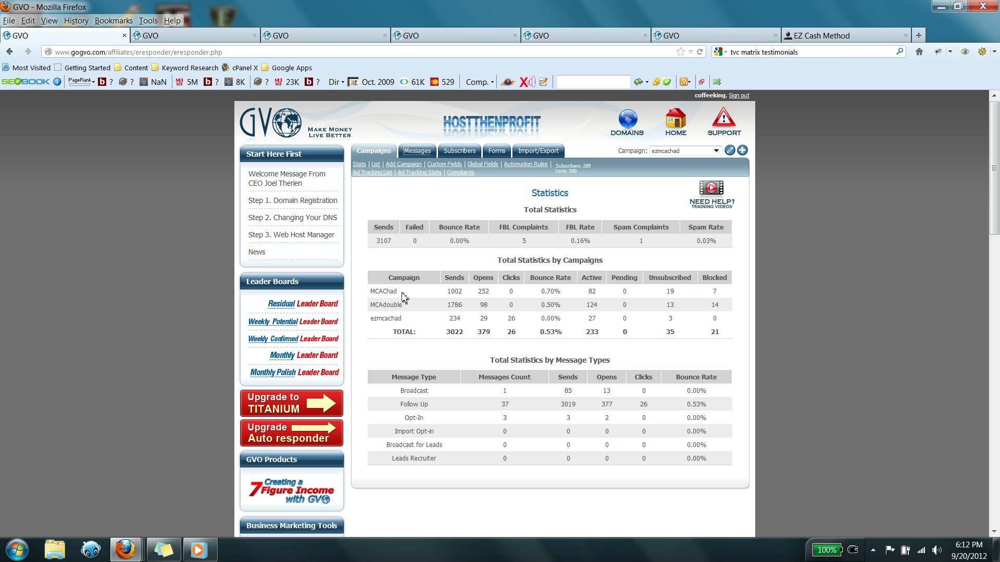
Step: Point out the MCAChad campaign and the 233 total active subscribers on the stats page
mouse_move(397, 291)
left_mouse_down()
mouse_move(368, 301)
mouse_move(368, 320)
left_mouse_up()
left_click_drag(599, 332, 589, 335)
left_click(227, 39)
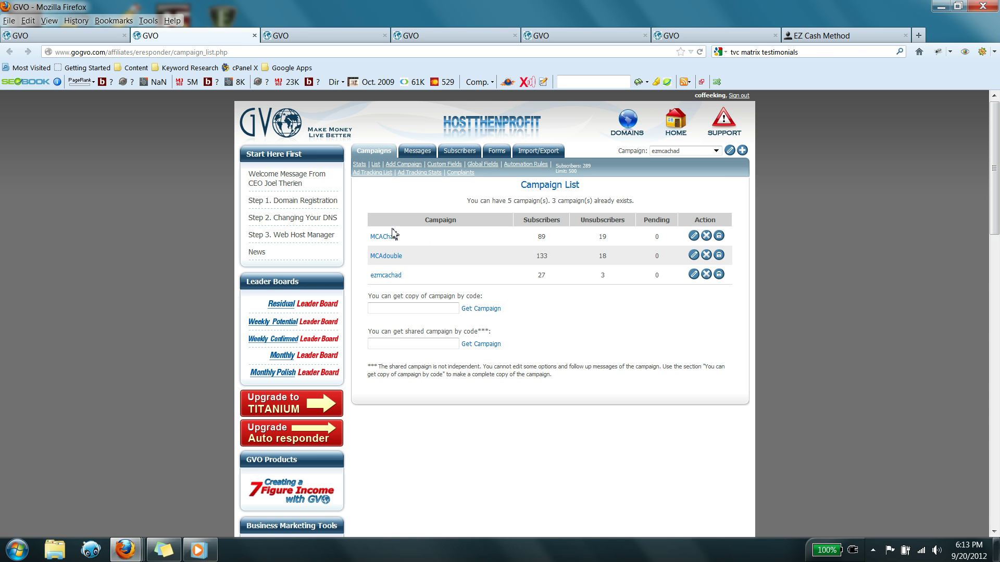
left_click(854, 37)
left_click(672, 480)
left_click_drag(673, 478, 604, 480)
key("ctrl+c")
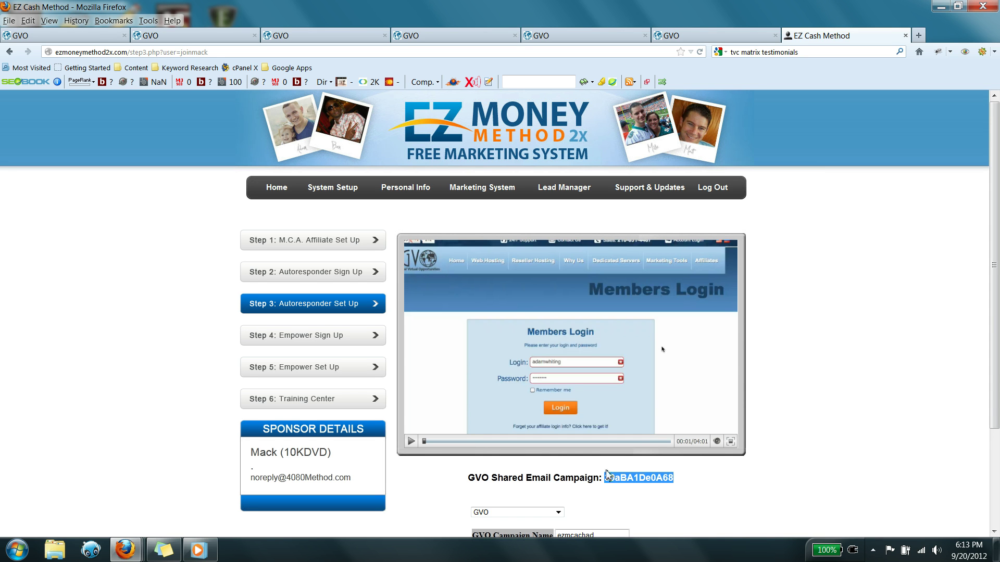
left_click(217, 38)
left_click(421, 314)
key("ctrl+v")
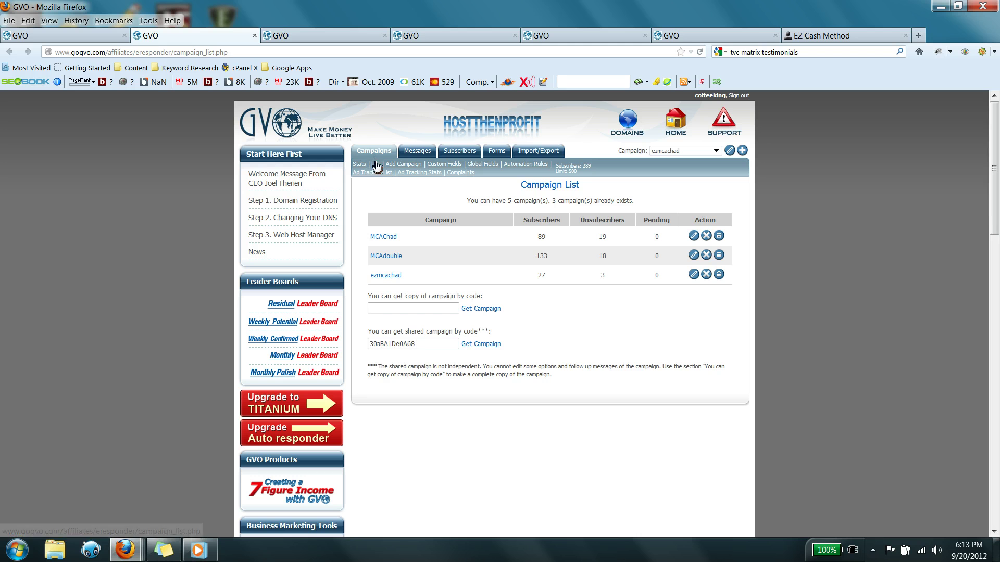
left_click(470, 345)
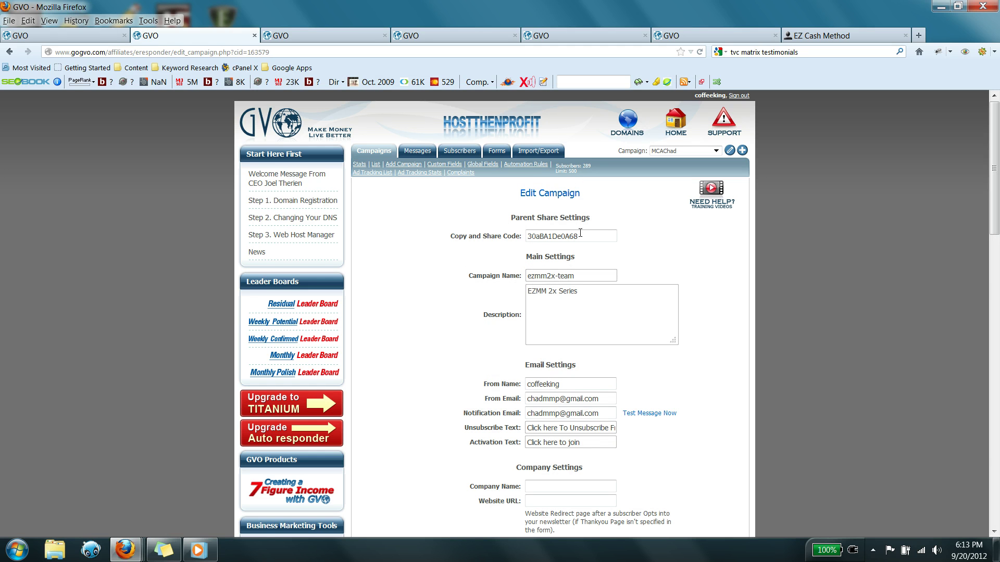
scroll(674, 286, "down", 1)
scroll(674, 286, "down", 3)
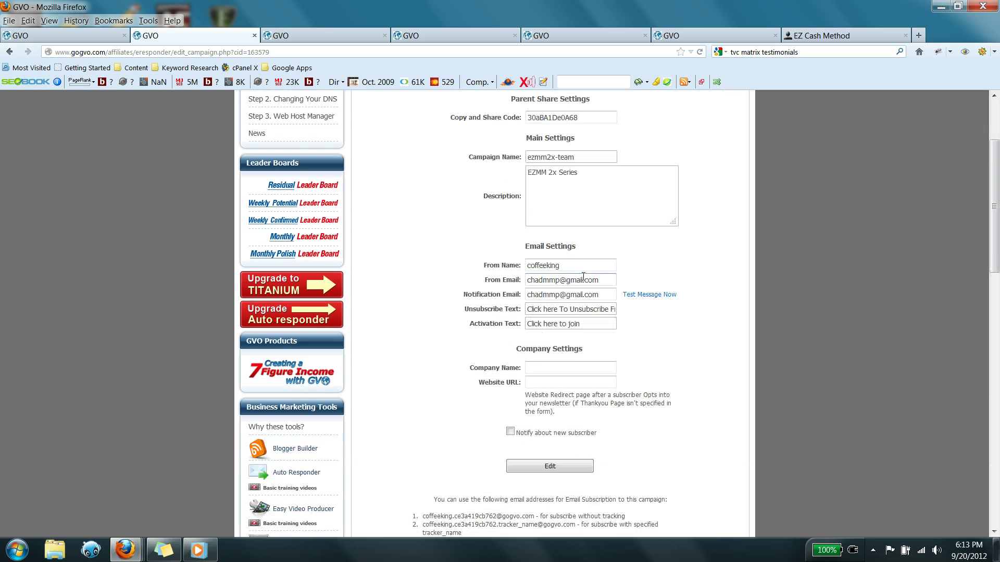
left_click_drag(574, 265, 492, 261)
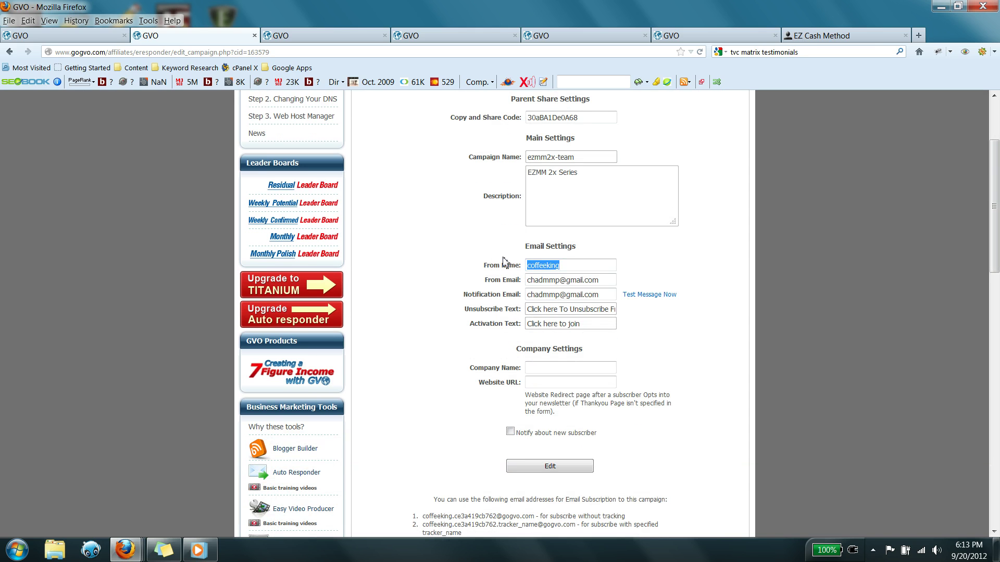
key("Tab")
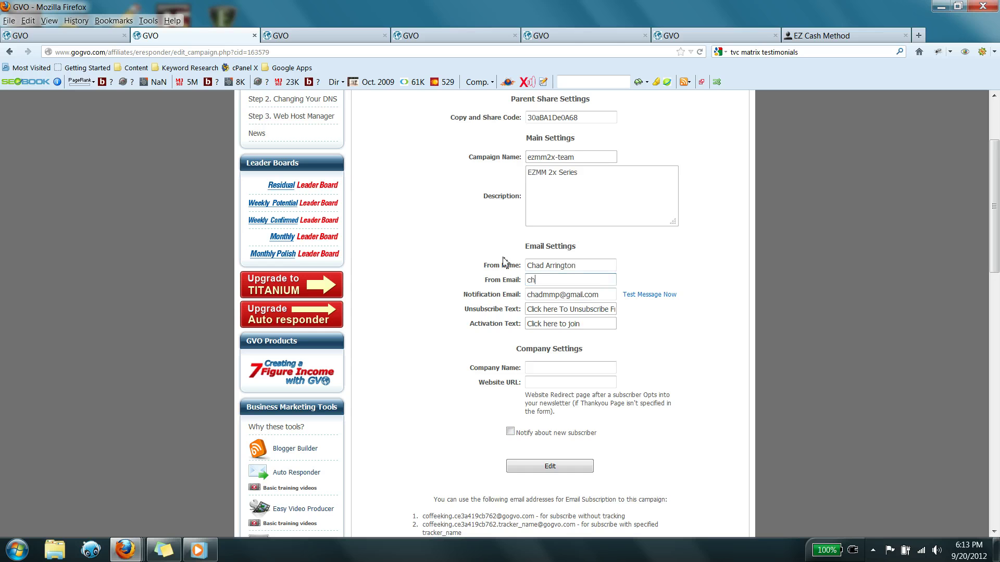
left_click_drag(599, 294, 526, 296)
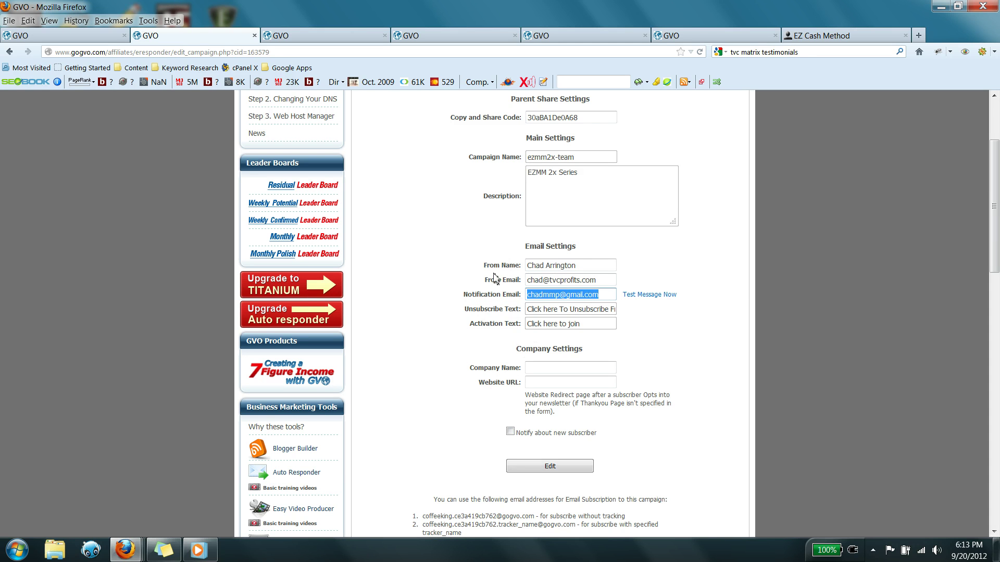
left_click(574, 469)
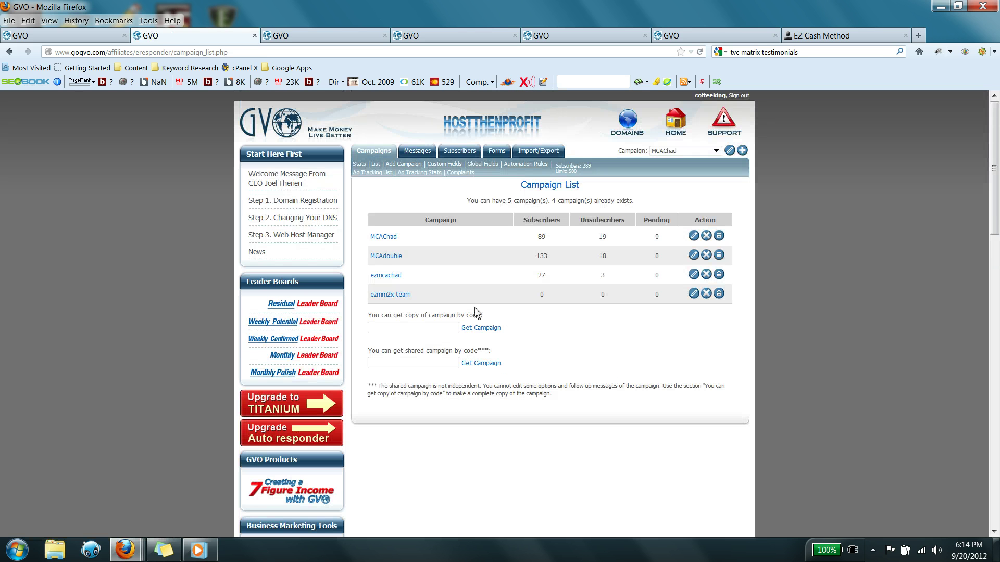
Step: Show ezmm2x-team's nine prewritten follow-up emails with their send days and stats
left_click(406, 297)
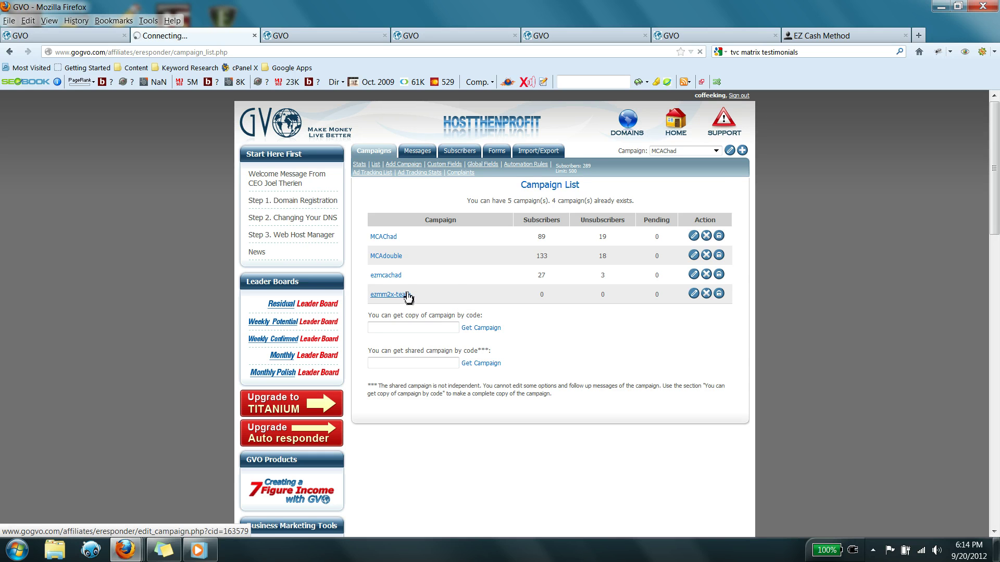
left_click(423, 152)
left_click(671, 151)
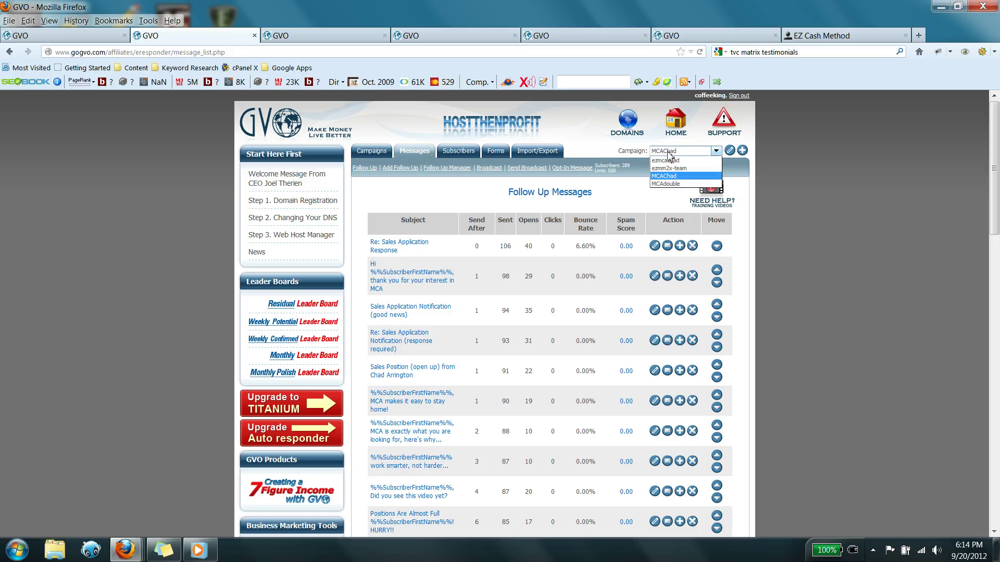
left_click(669, 169)
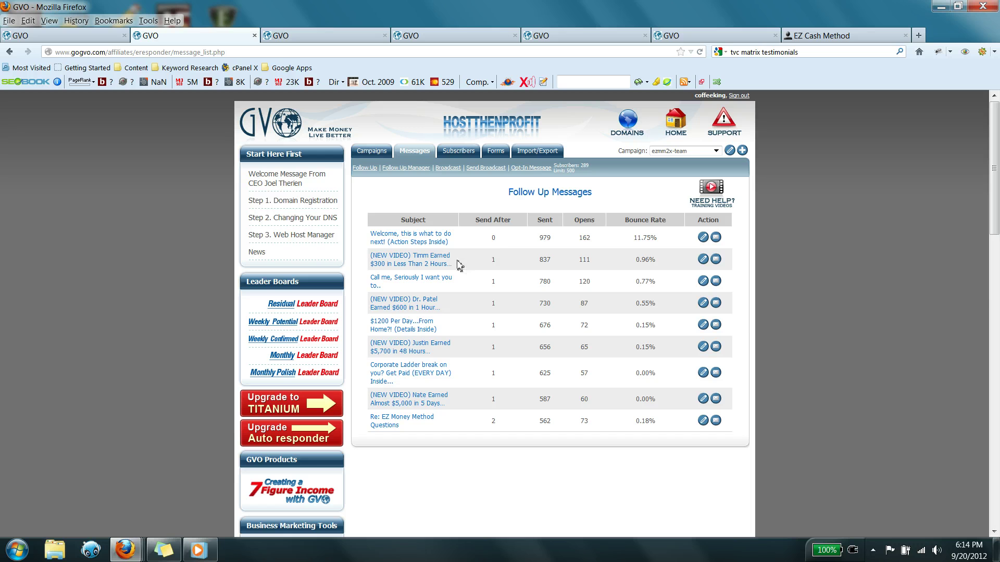
Step: Review the ezmcachad follow-up messages and the first welcome message's content and link
left_click(359, 37)
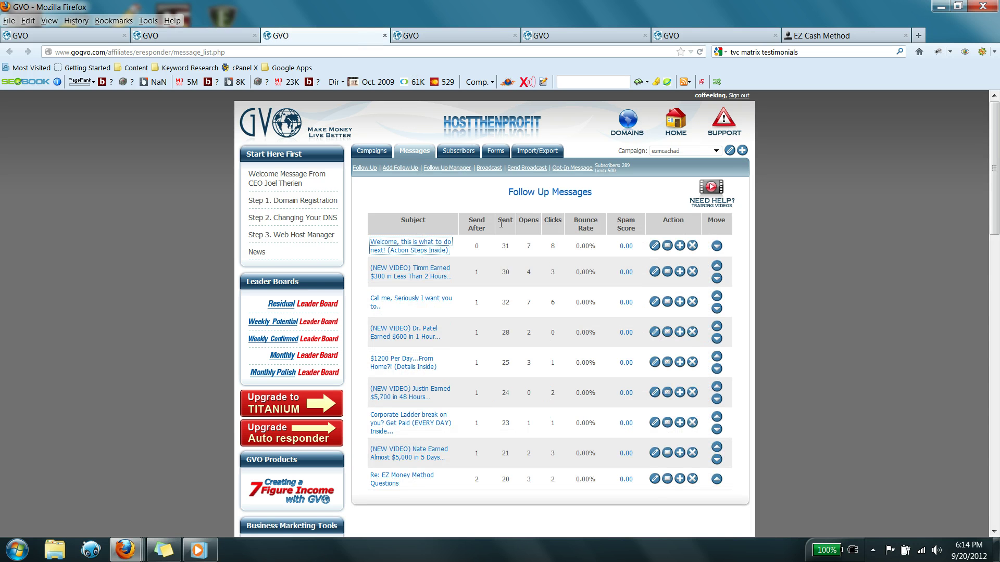
left_click(439, 36)
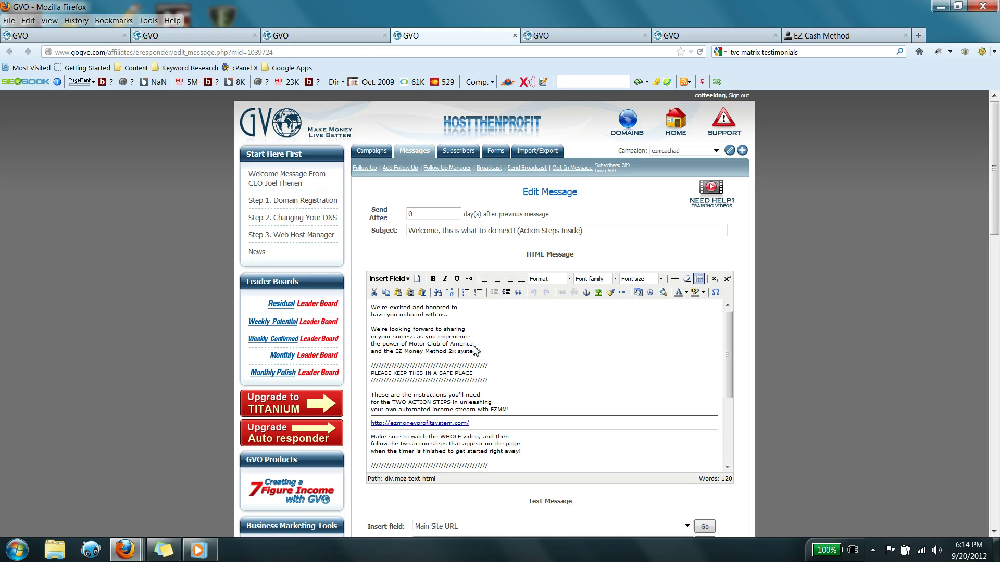
left_click_drag(471, 422, 371, 423)
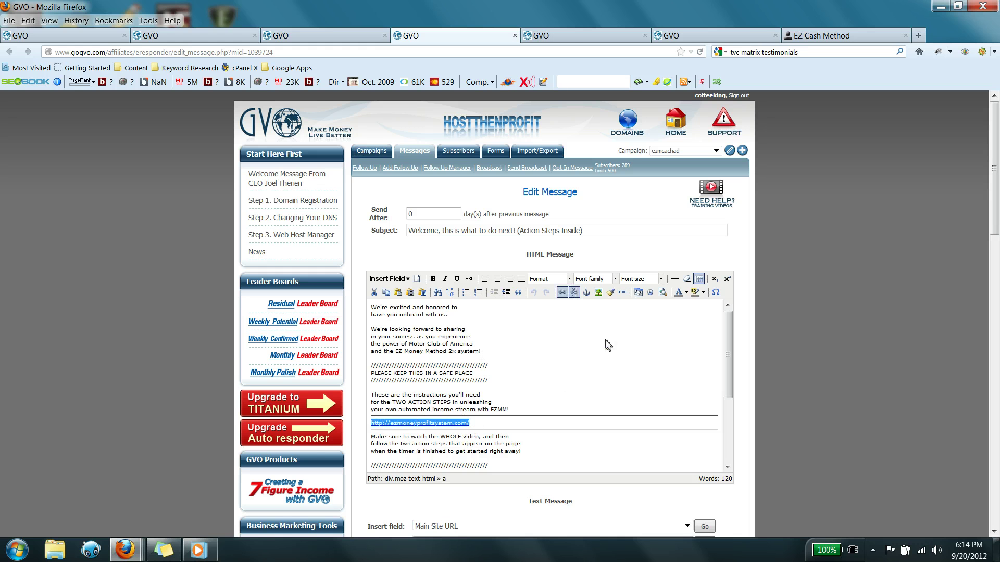
Step: Review MCAChad's follow-up list and its Re: Sales Application Response message
left_click(568, 37)
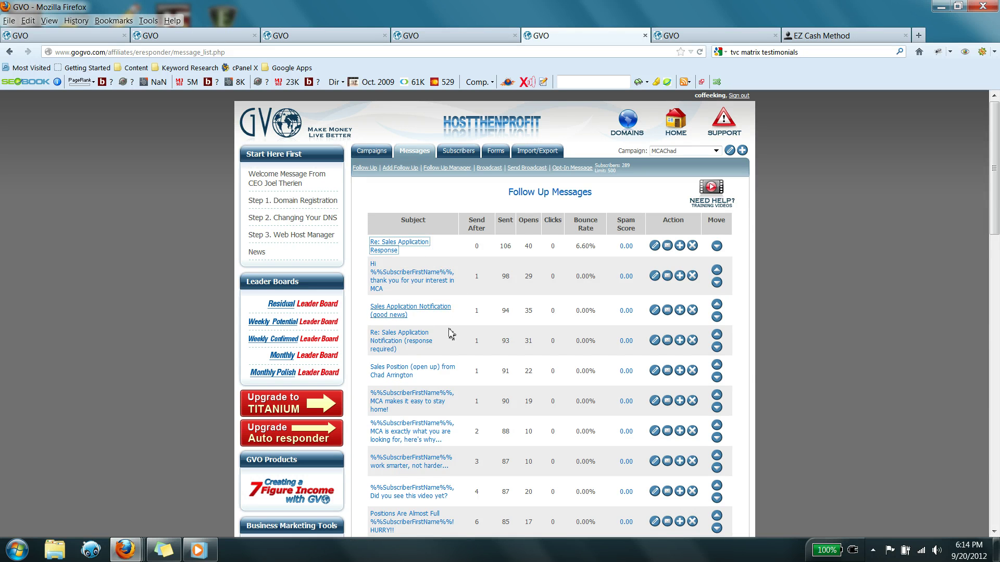
left_click(691, 39)
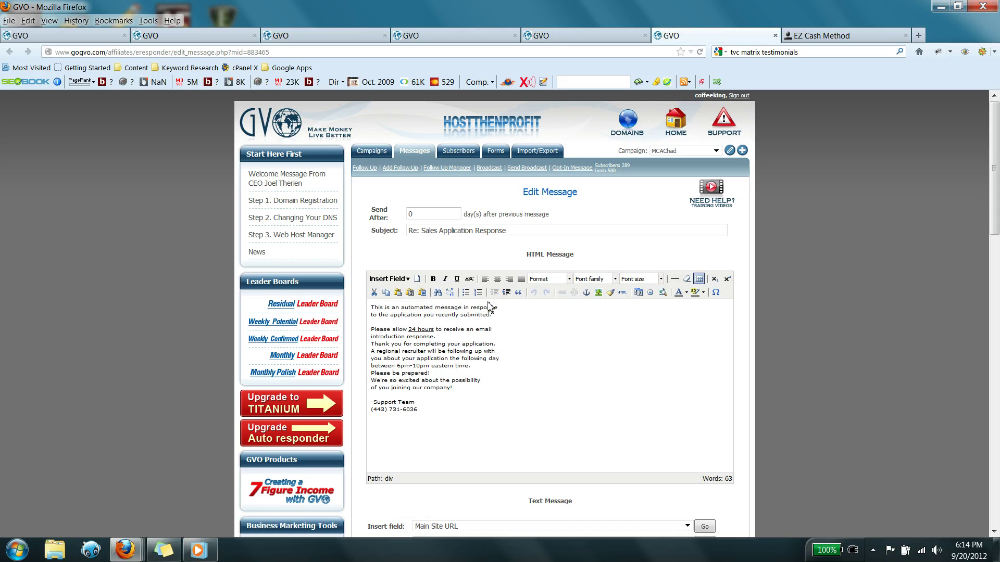
left_click(556, 38)
scroll(468, 313, "down", 3)
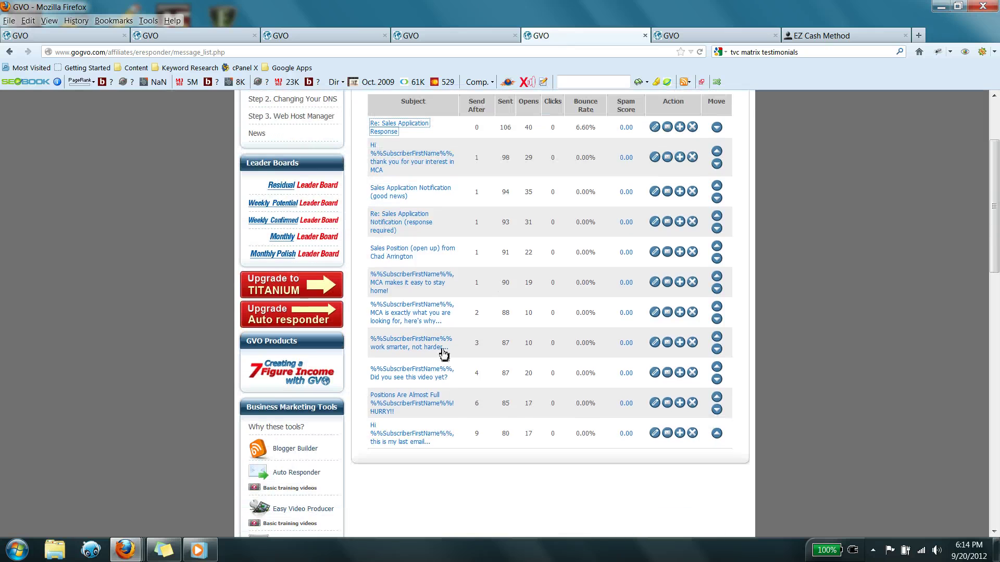
scroll(791, 366, "up", 3)
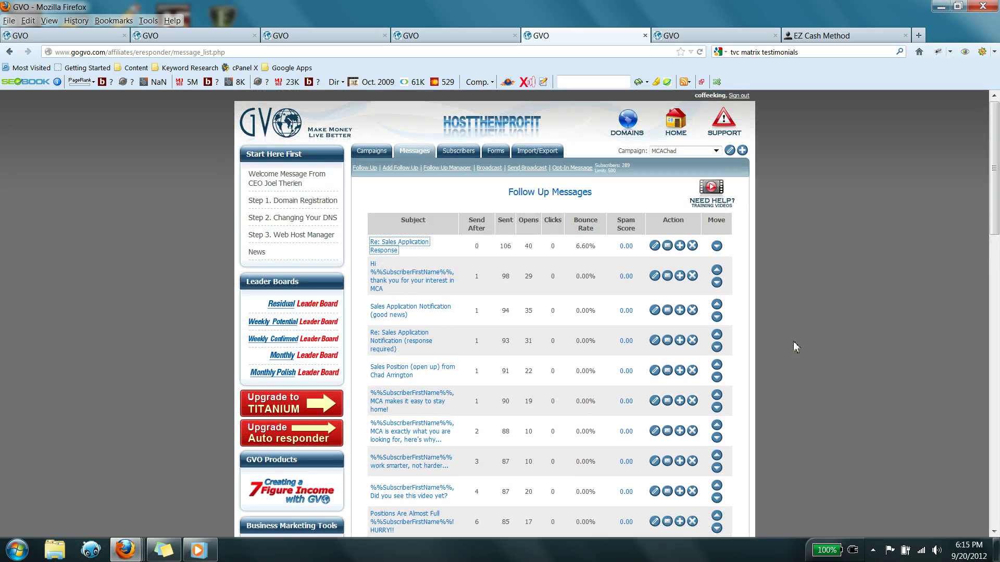